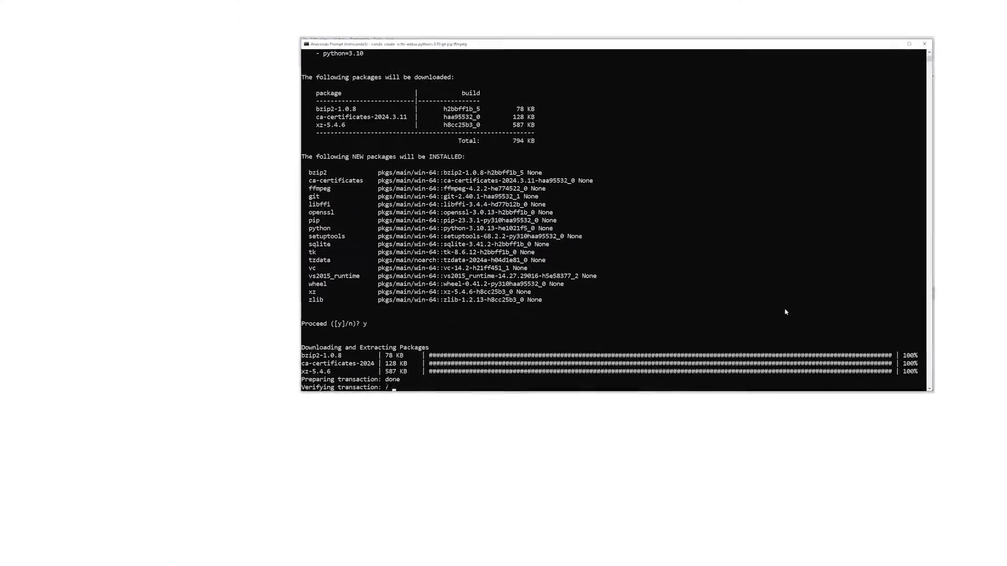
Step: Activate the tts-webui conda environment
{"action": "type", "text": "conda activate tts-we"}
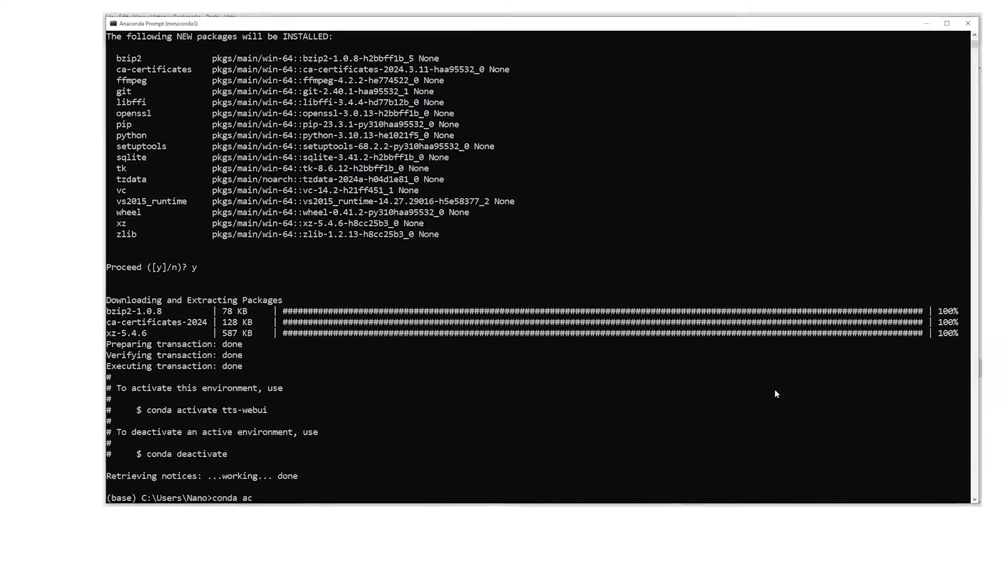
{"action": "type", "text": "bui"}
{"action": "key", "text": "Return"}
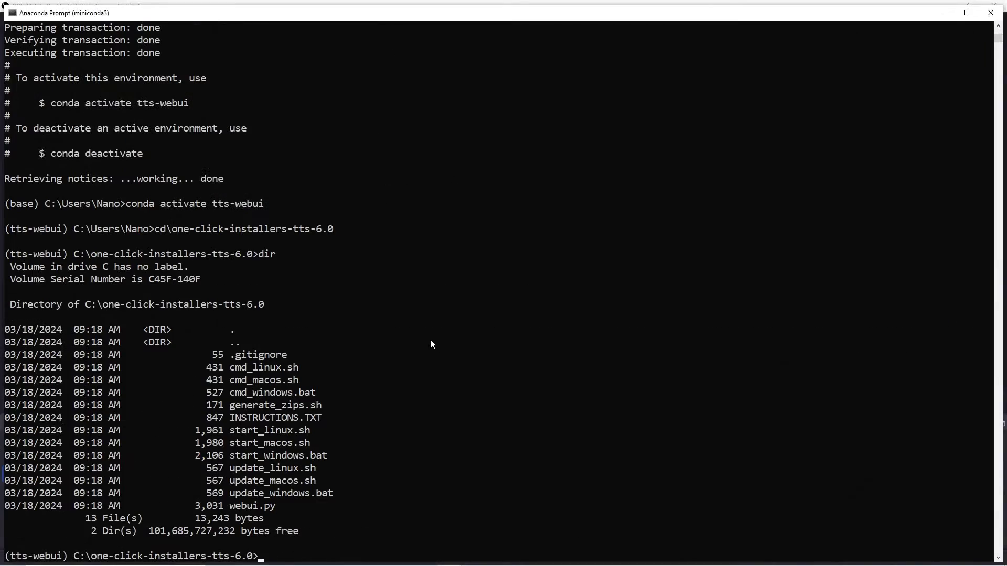
Step: Run start_windows.bat from the one-click-installers-tts-6.0 folder and answer the installer's question with option A
{"action": "type", "text": "start_windows.bat"}
{"action": "key", "text": "Return"}
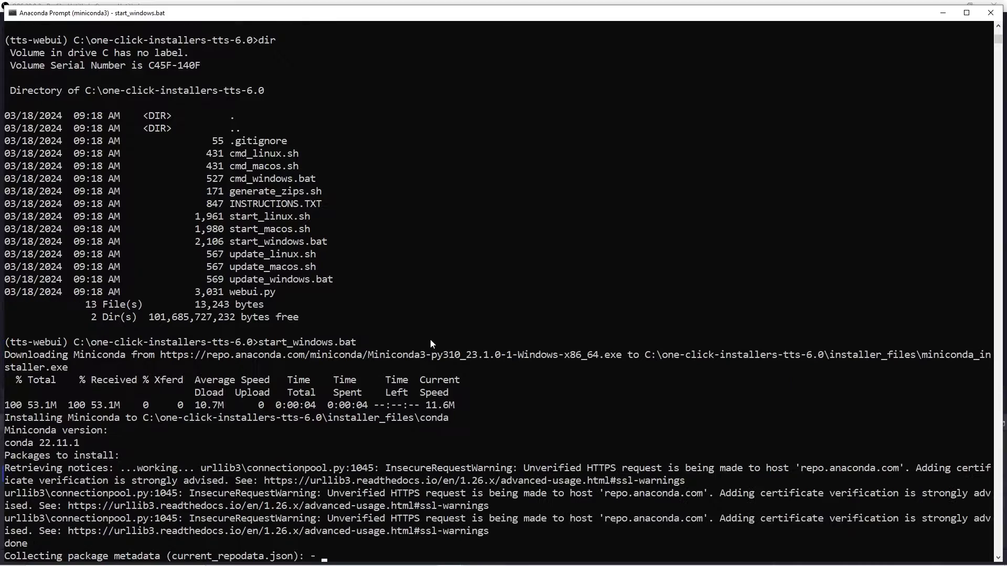
{"action": "type", "text": "a"}
{"action": "key", "text": "Return"}
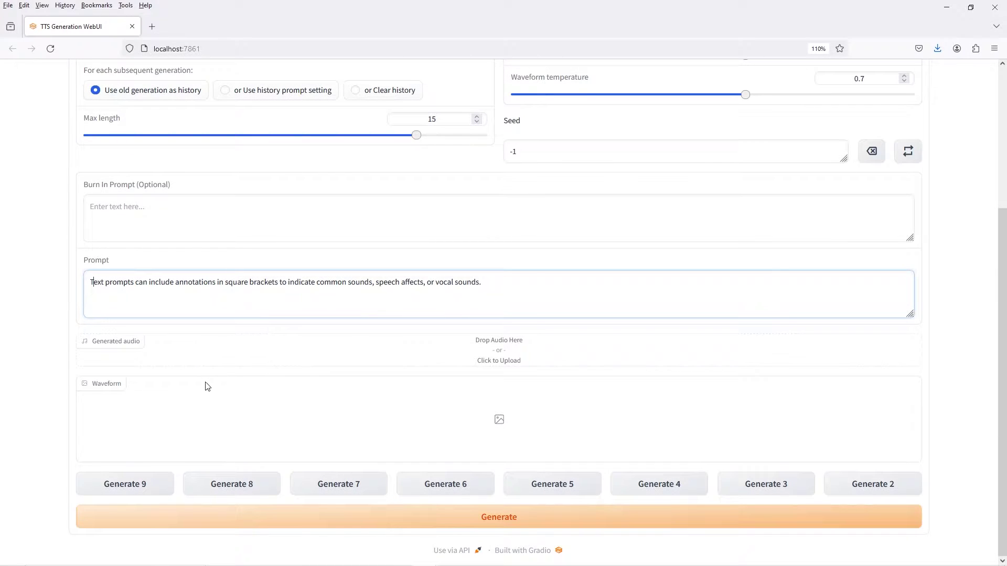
Step: Generate two audio versions of the prompt about square-bracket annotations and play the first one
{"action": "scroll", "coordinate": [201, 387], "scroll_direction": "up", "scroll_amount": 1}
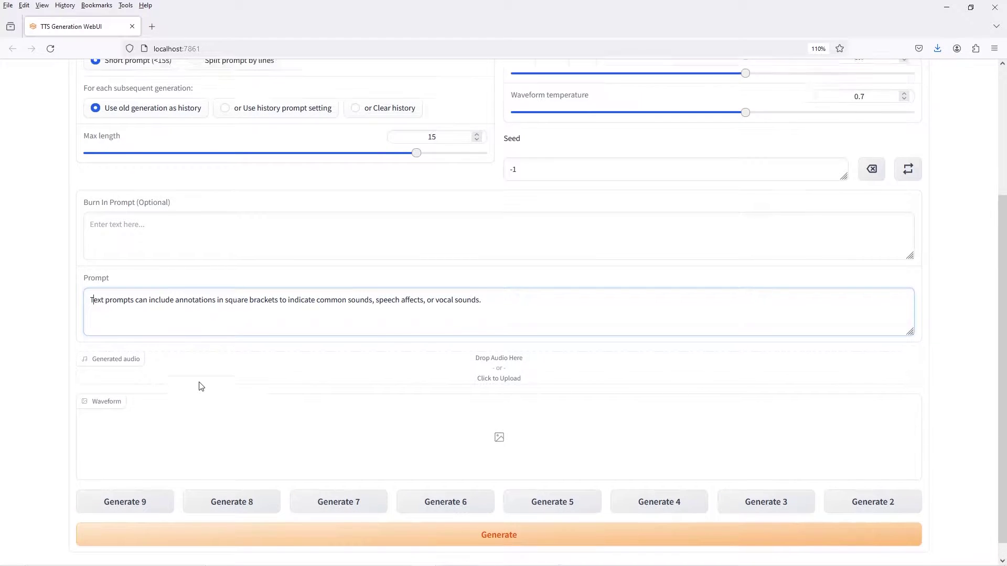
{"action": "scroll", "coordinate": [201, 386], "scroll_direction": "up", "scroll_amount": 5}
{"action": "scroll", "coordinate": [201, 386], "scroll_direction": "down", "scroll_amount": 6}
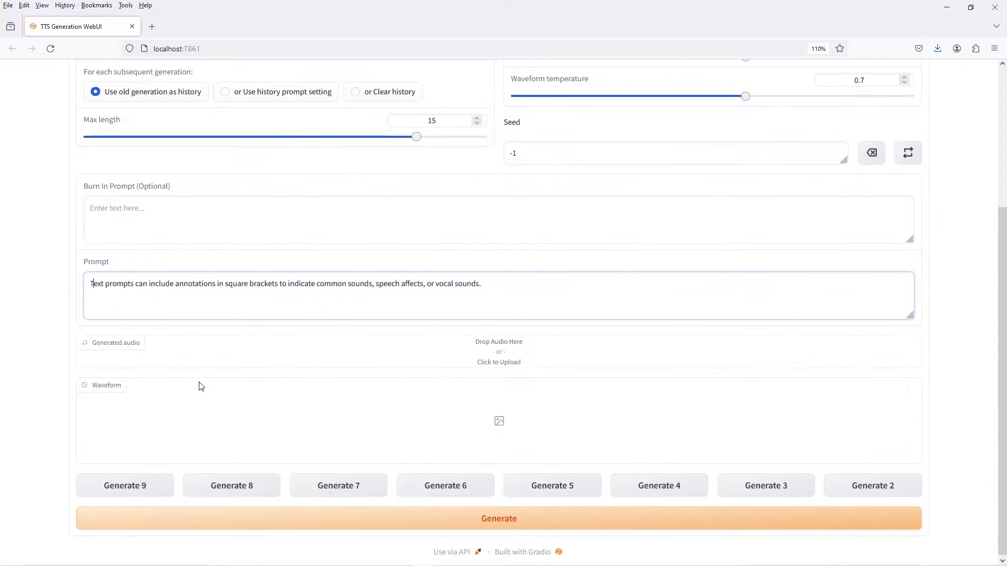
{"action": "left_click", "coordinate": [860, 487]}
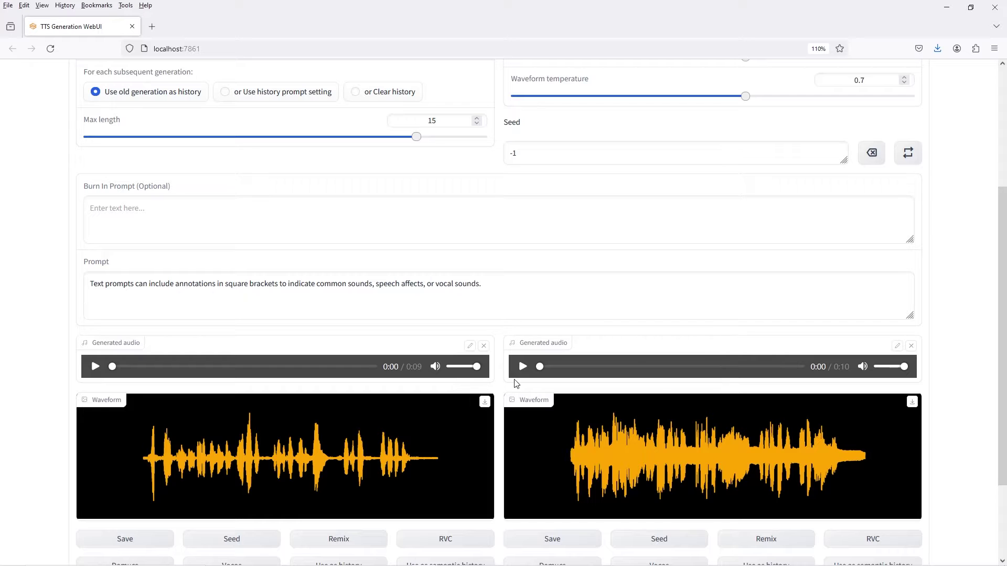
{"action": "scroll", "coordinate": [233, 404], "scroll_direction": "down", "scroll_amount": 3}
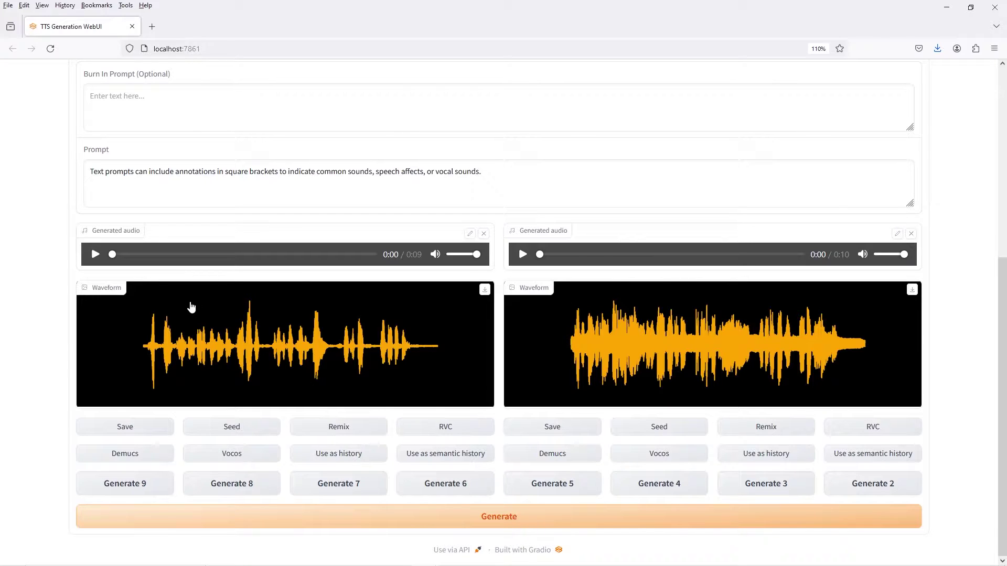
{"action": "left_click", "coordinate": [95, 255]}
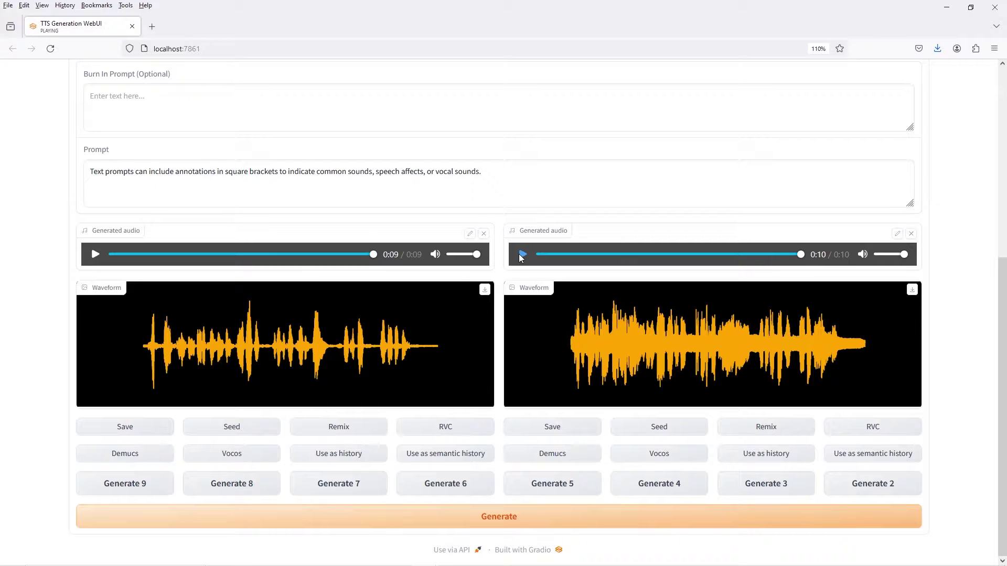
Step: Separate the first generated sample into stems with Demucs and play the vocals and other stems
{"action": "left_click", "coordinate": [123, 453]}
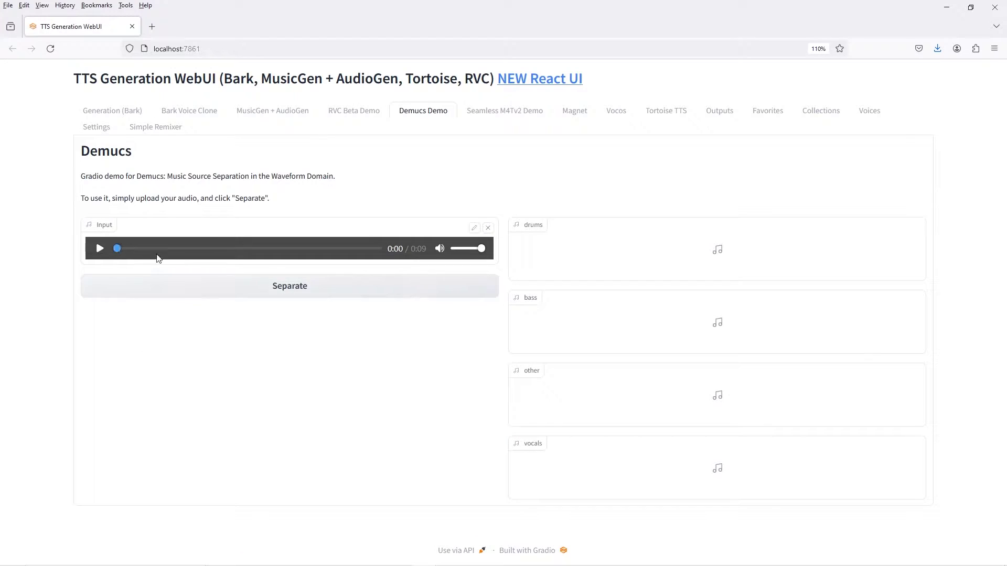
{"action": "left_click", "coordinate": [186, 289]}
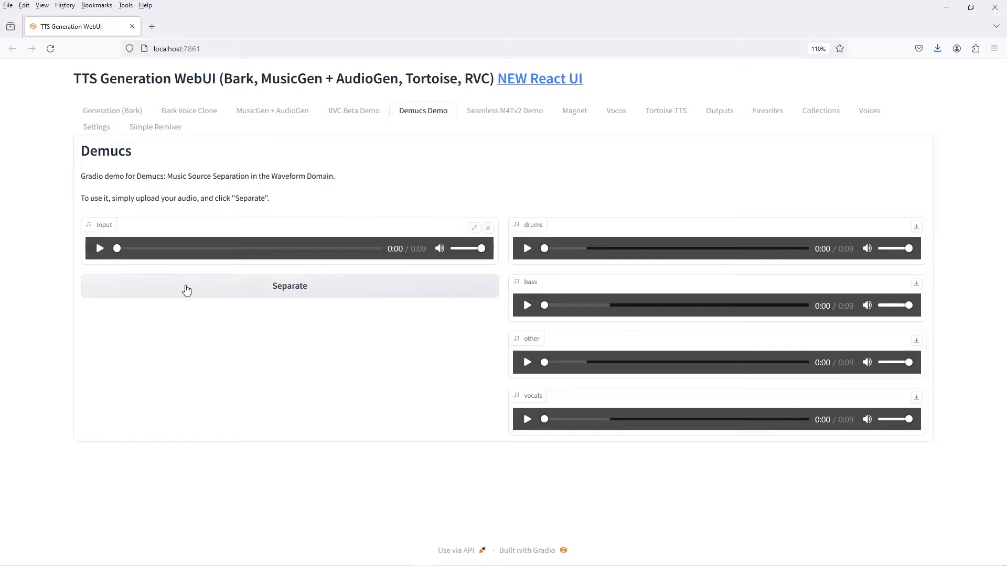
{"action": "left_click", "coordinate": [527, 420]}
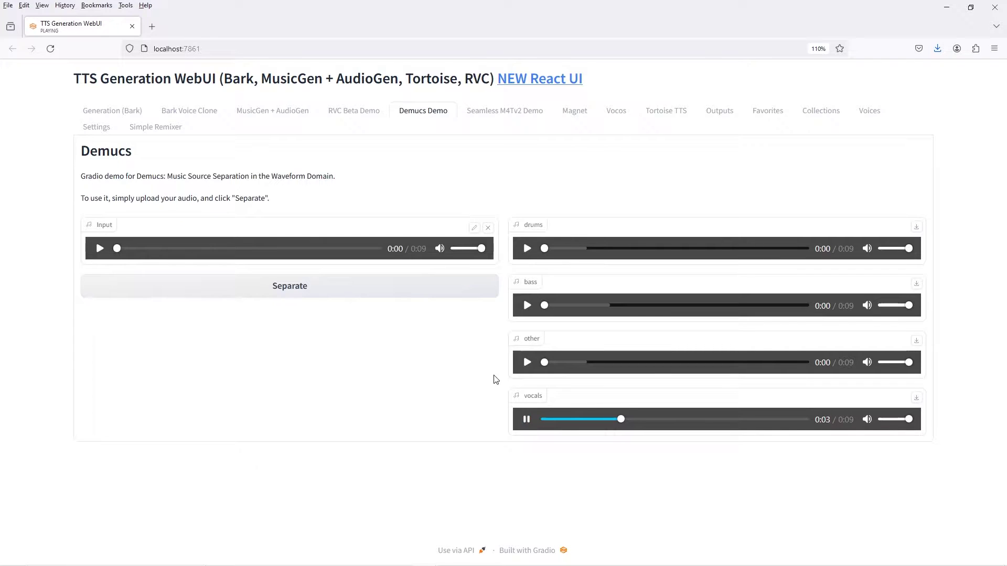
{"action": "left_click", "coordinate": [525, 365]}
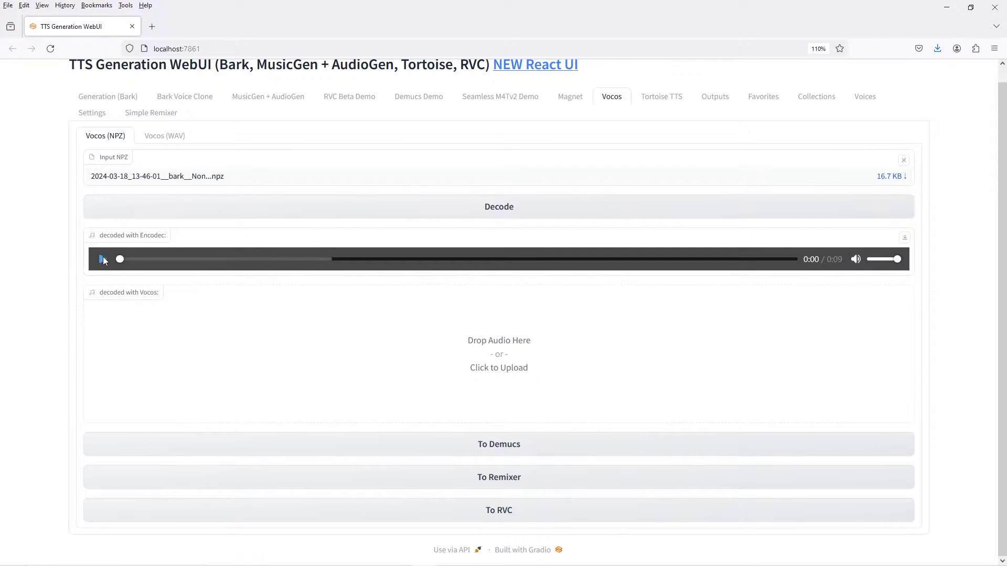
Step: Play part of the Encodec-decoded audio, then decode the NPZ file with Vocos and play that version
{"action": "left_click", "coordinate": [102, 260]}
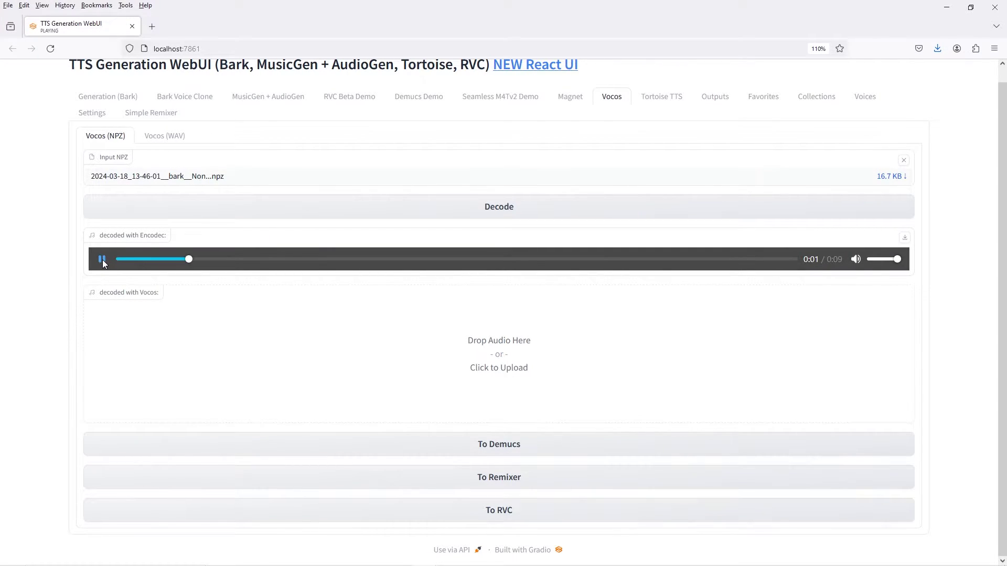
{"action": "left_click", "coordinate": [102, 259]}
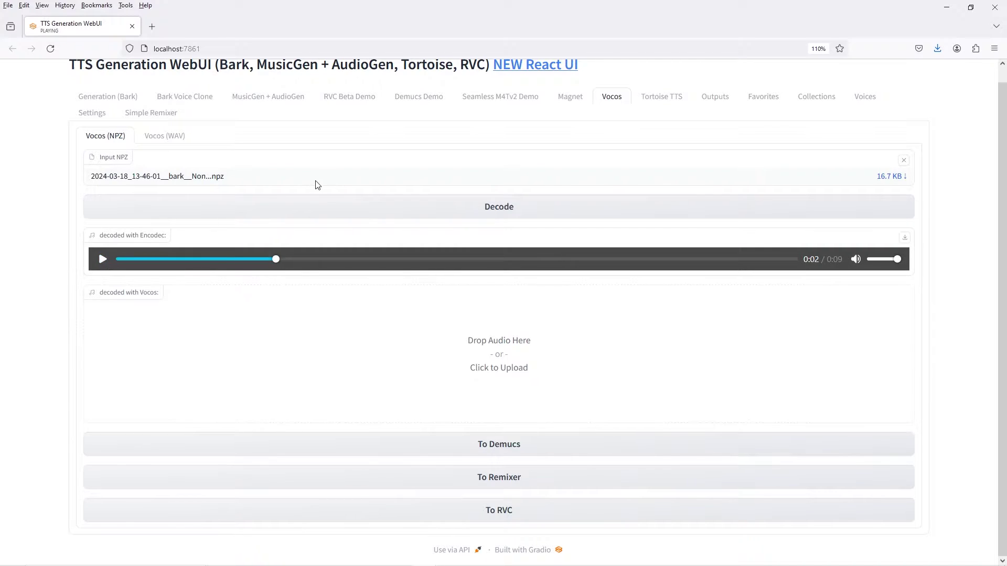
{"action": "left_click", "coordinate": [307, 211]}
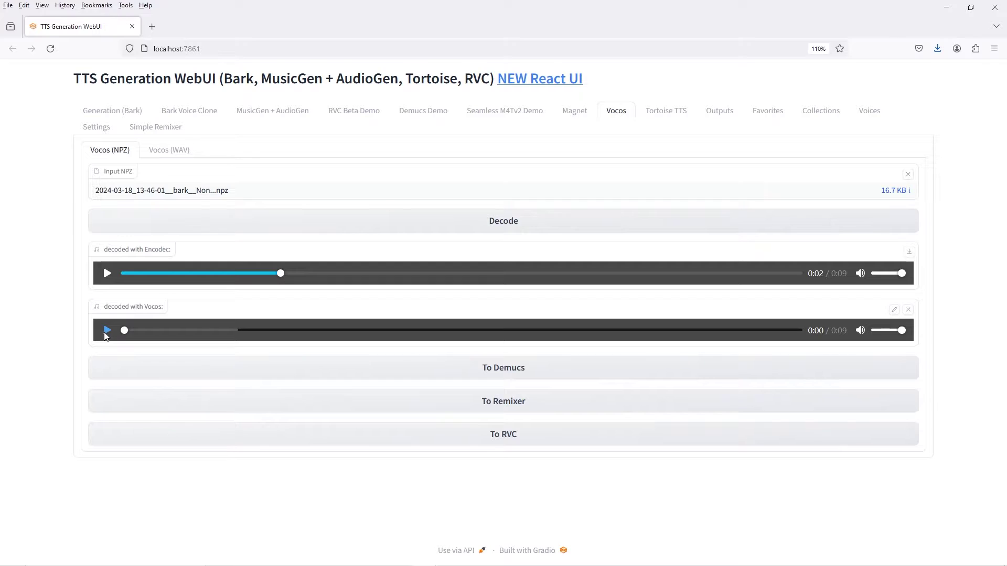
{"action": "left_click", "coordinate": [107, 331]}
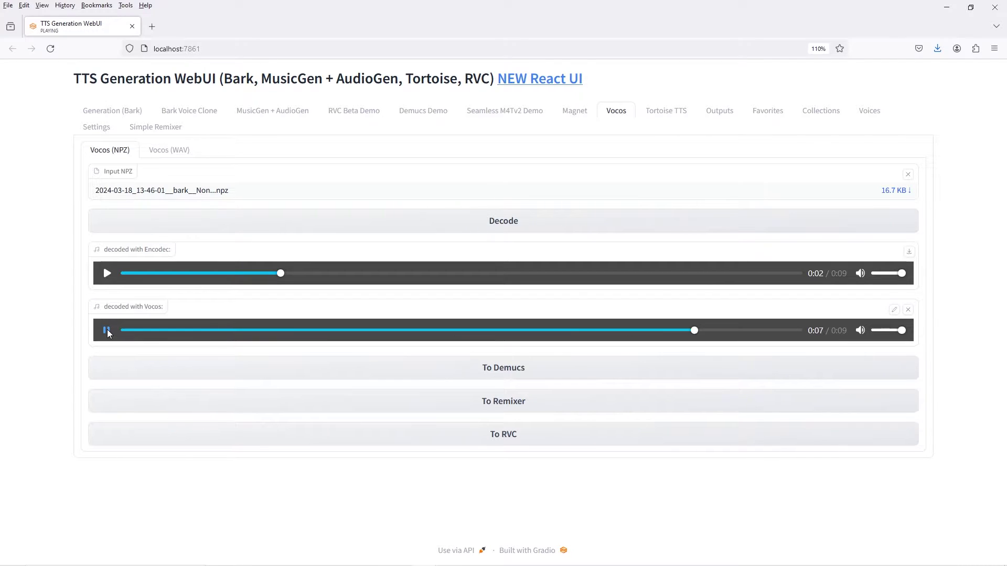
Step: Send the Vocos-decoded audio to Demucs, separate it and play the vocals stem
{"action": "left_click", "coordinate": [358, 373]}
{"action": "left_click", "coordinate": [164, 283]}
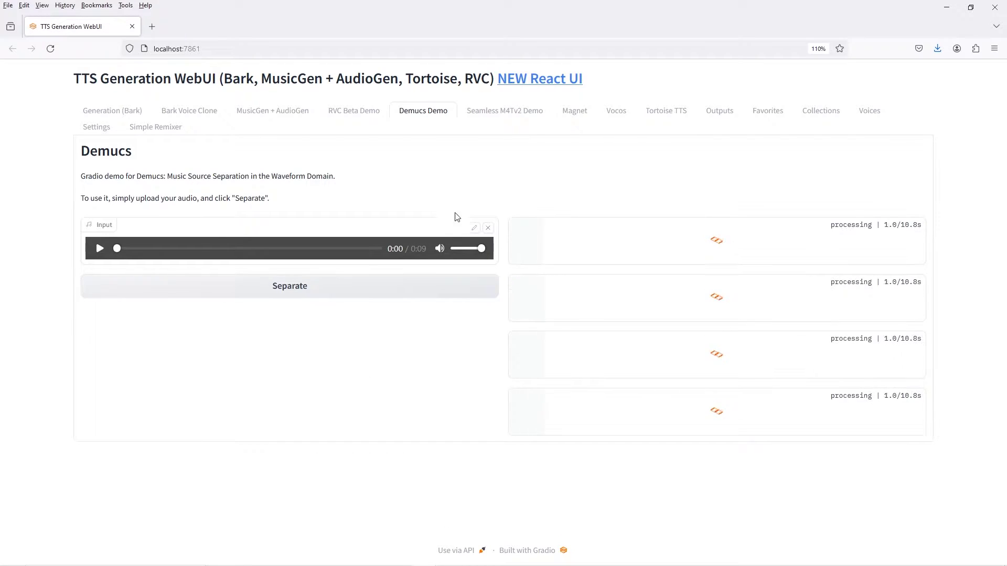
{"action": "left_click", "coordinate": [526, 420]}
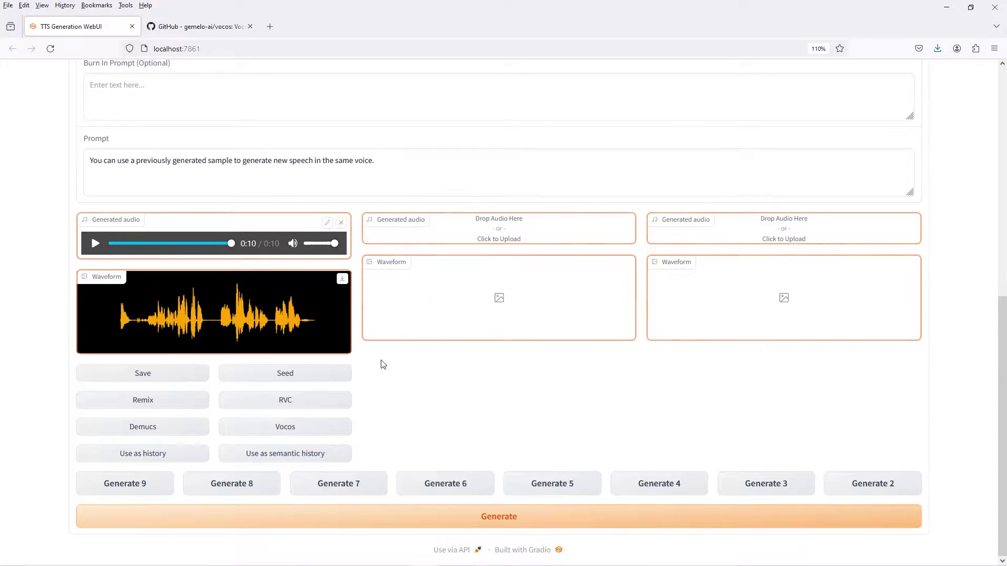
Step: Refresh the Semantic Voice list in Bark generation and choose voices\voice_from_audio_613e123dd60b033e109b932e8ab9da0c.npz
{"action": "scroll", "coordinate": [379, 362], "scroll_direction": "up", "scroll_amount": 15}
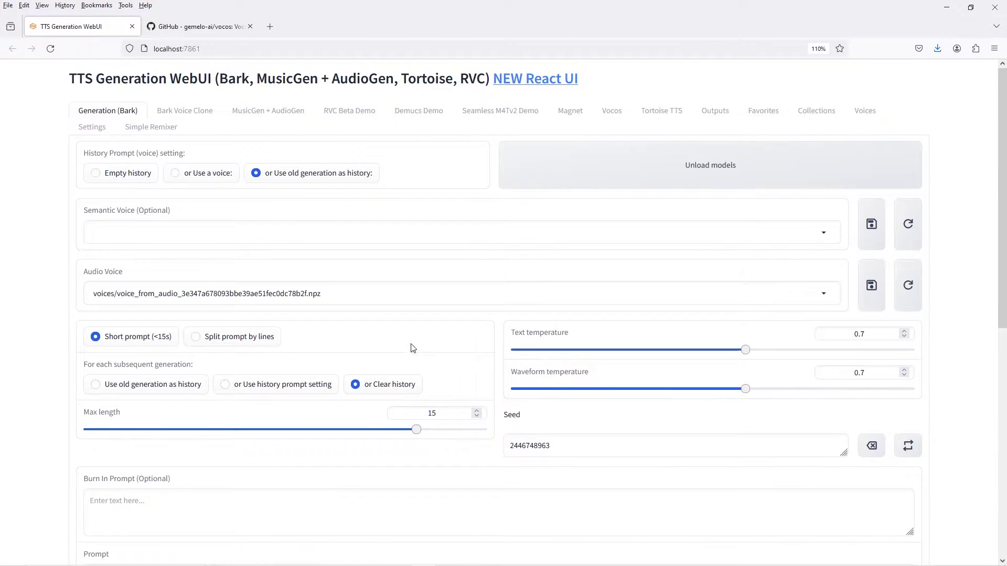
{"action": "left_click", "coordinate": [823, 234]}
{"action": "left_click", "coordinate": [907, 227]}
{"action": "left_click", "coordinate": [829, 231]}
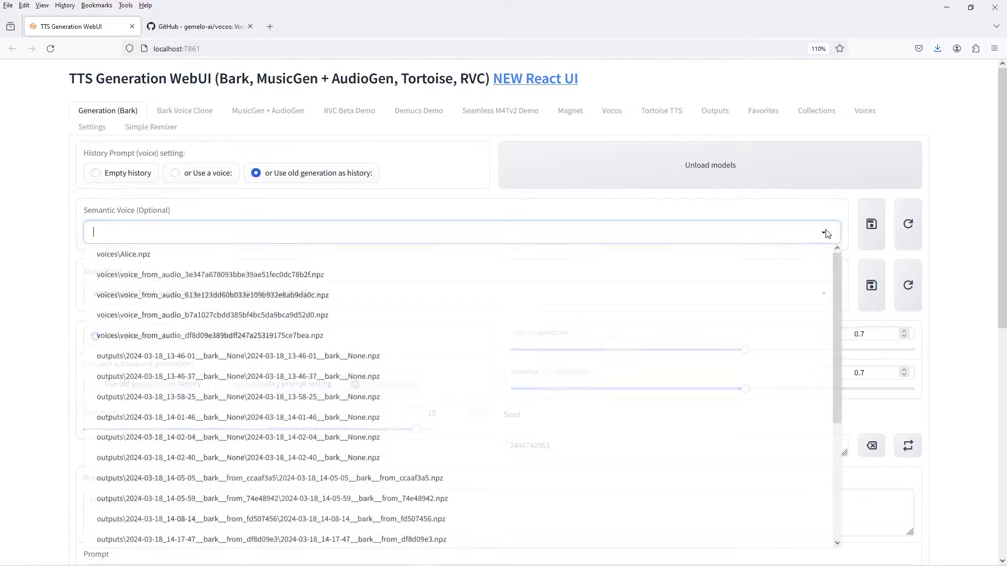
{"action": "left_click", "coordinate": [357, 298]}
{"action": "scroll", "coordinate": [50, 273], "scroll_direction": "down", "scroll_amount": 7}
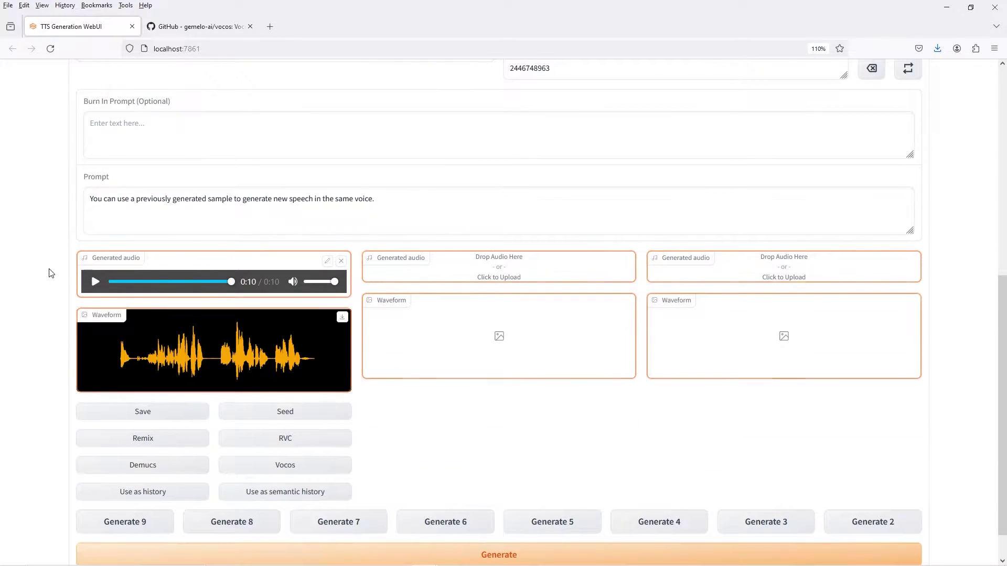
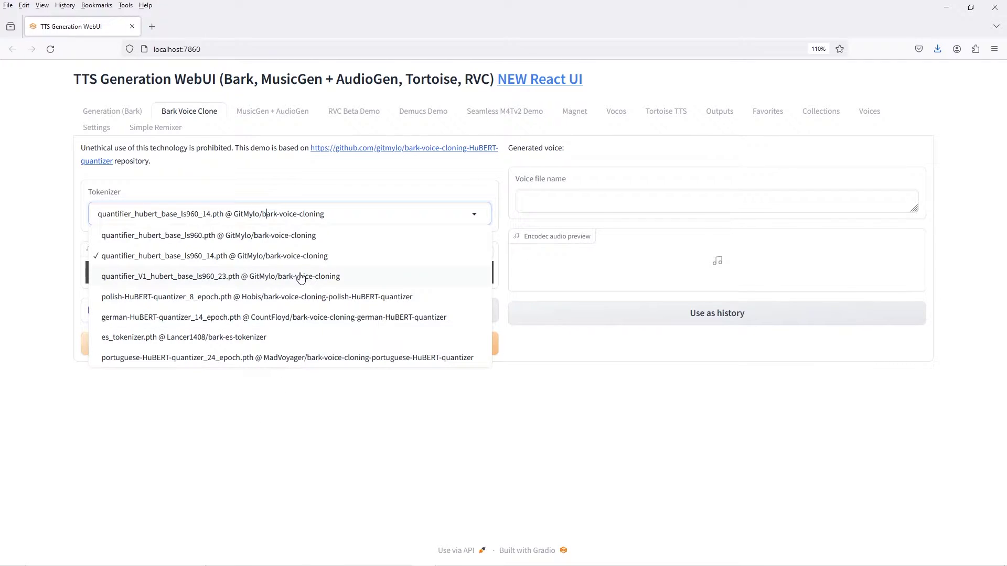
Step: Select the quantifier_hubert_base_ls960_14.pth tokenizer for Bark voice cloning, and play the input audio and the Encodec preview
{"action": "left_click", "coordinate": [221, 256]}
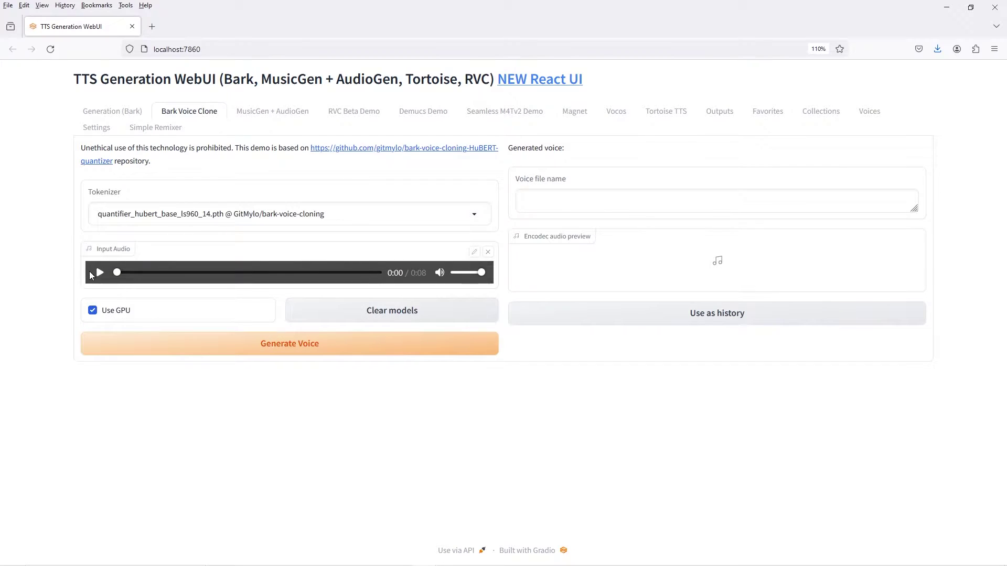
{"action": "left_click", "coordinate": [98, 273]}
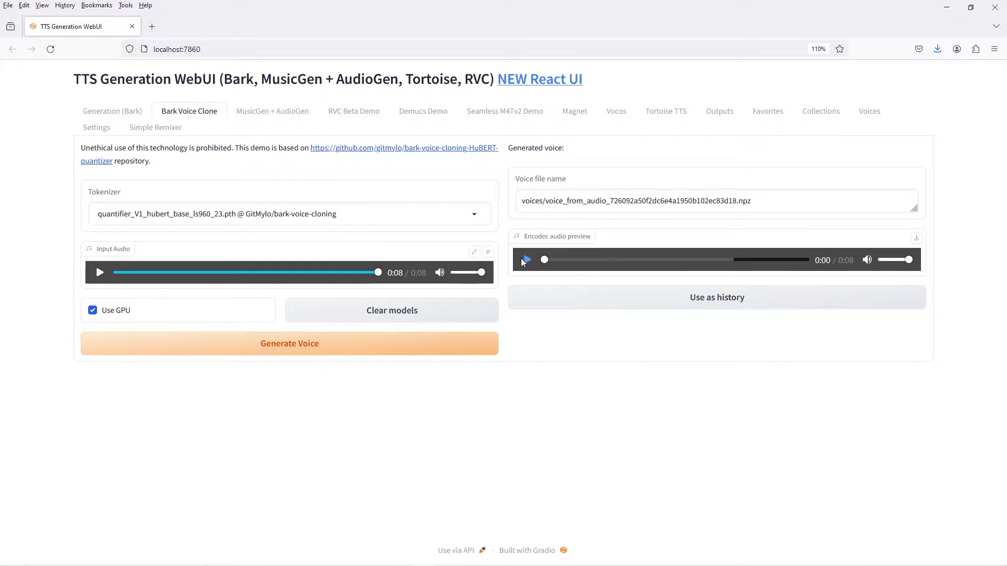
{"action": "left_click", "coordinate": [526, 260]}
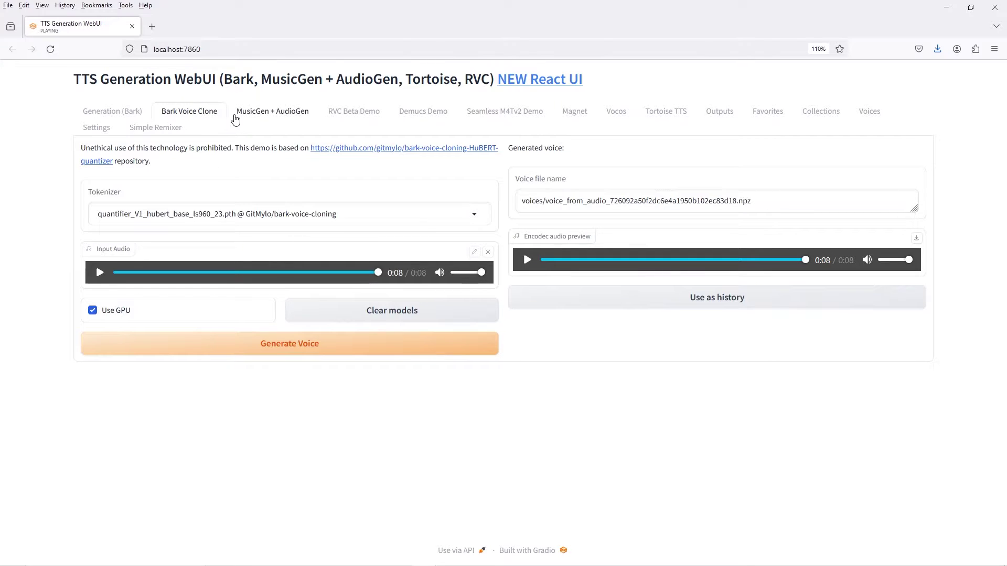
Step: Set the Bark generation's history prompt to use an old generation as history
{"action": "left_click", "coordinate": [112, 111]}
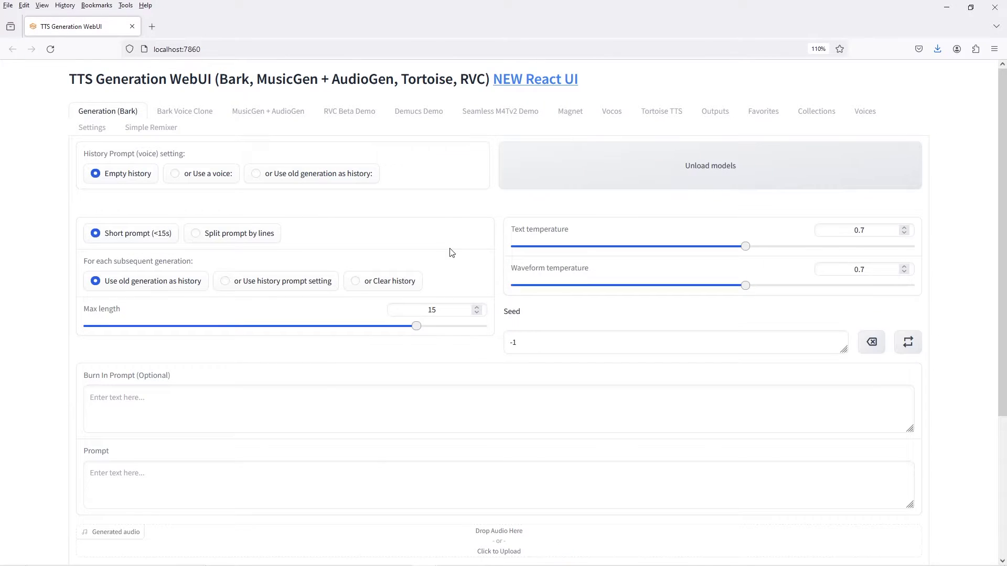
{"action": "left_click", "coordinate": [197, 177]}
{"action": "left_click", "coordinate": [264, 174]}
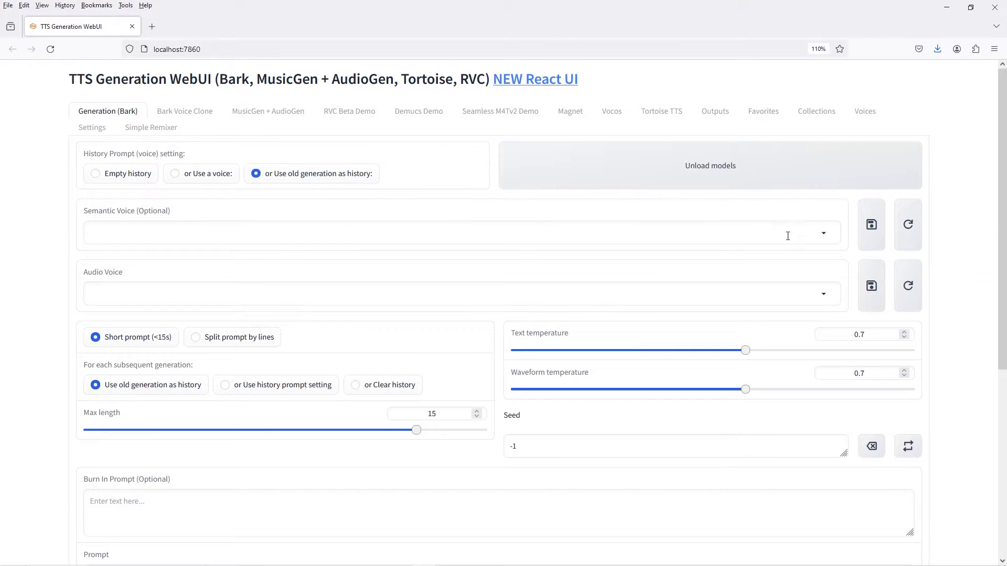
Step: Refresh both voice lists and set the Audio Voice to voices\voice_from_audio_726092a50f2dc6e4a1950b102ec83d18.npz
{"action": "left_click", "coordinate": [906, 229]}
{"action": "left_click", "coordinate": [907, 294]}
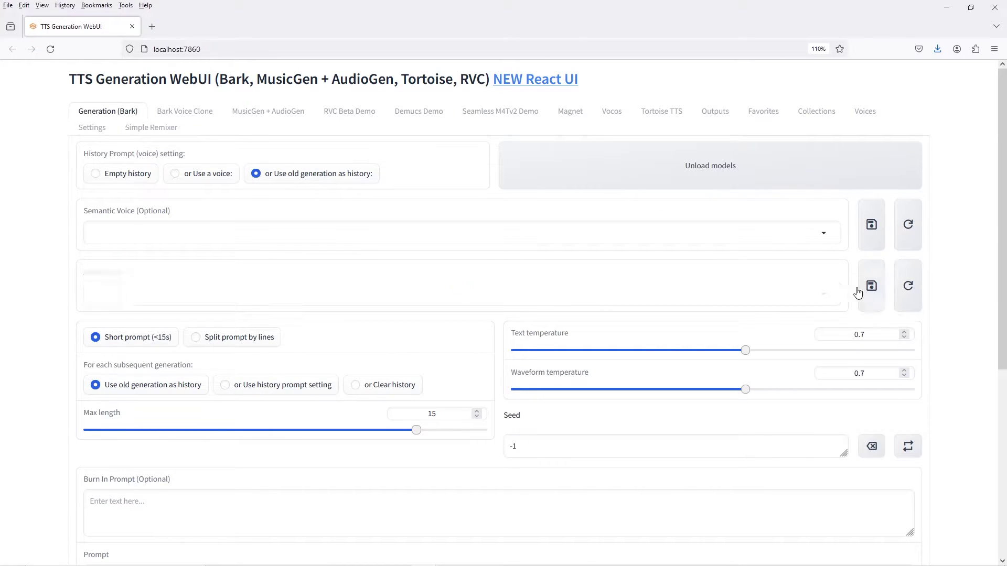
{"action": "left_click", "coordinate": [812, 292]}
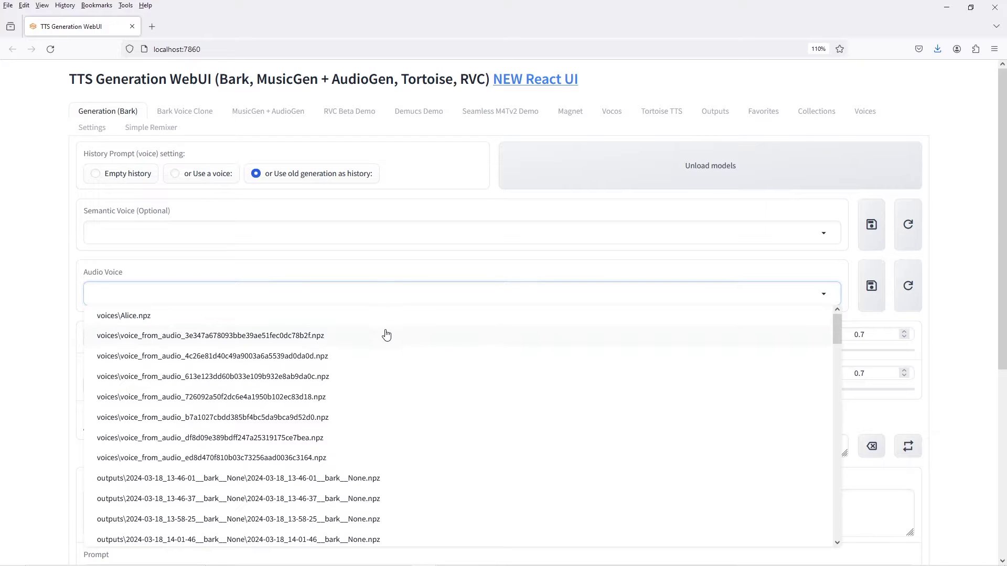
{"action": "left_click", "coordinate": [354, 402]}
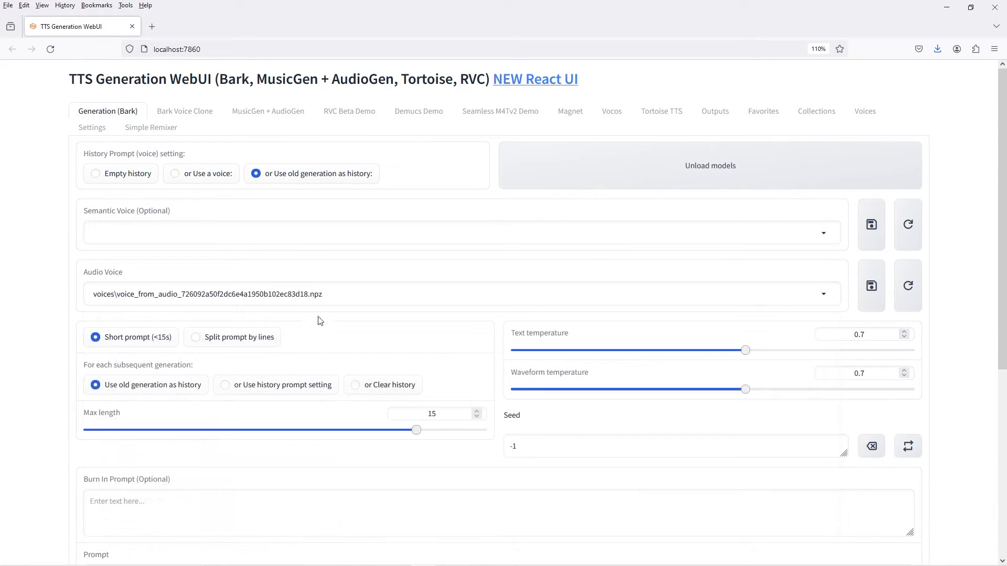
Step: Enter the prompt "These words were never spoken." and generate a single audio clip from it
{"action": "scroll", "coordinate": [357, 257], "scroll_direction": "down", "scroll_amount": 3}
{"action": "scroll", "coordinate": [294, 265], "scroll_direction": "down", "scroll_amount": 3}
{"action": "left_click", "coordinate": [234, 300]}
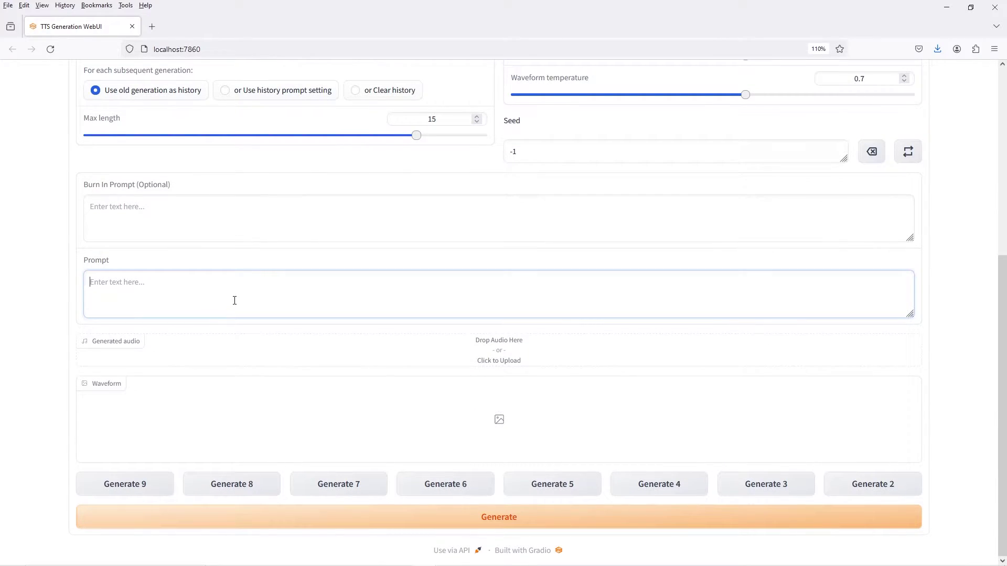
{"action": "type", "text": "These"}
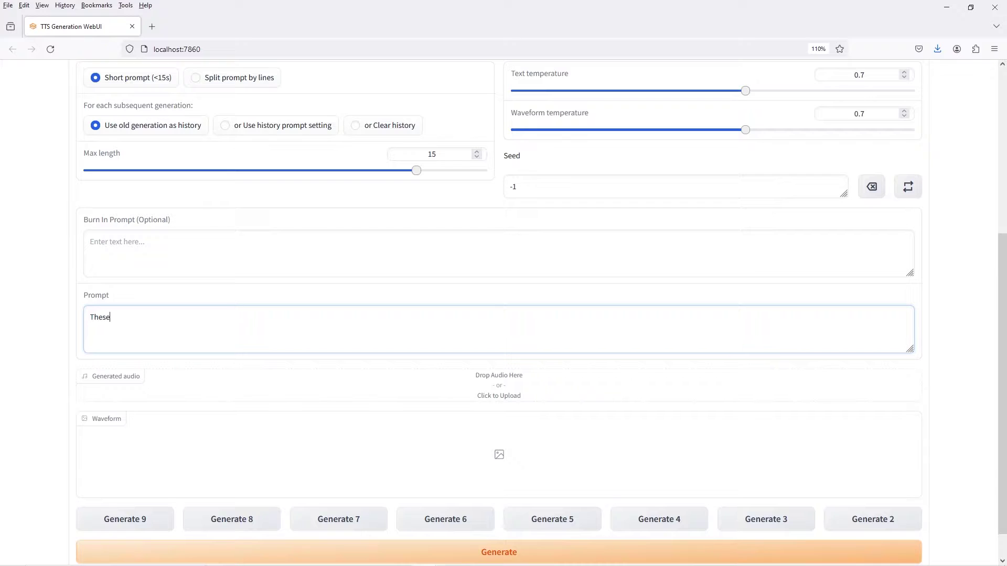
{"action": "type", "text": " words were never spo"}
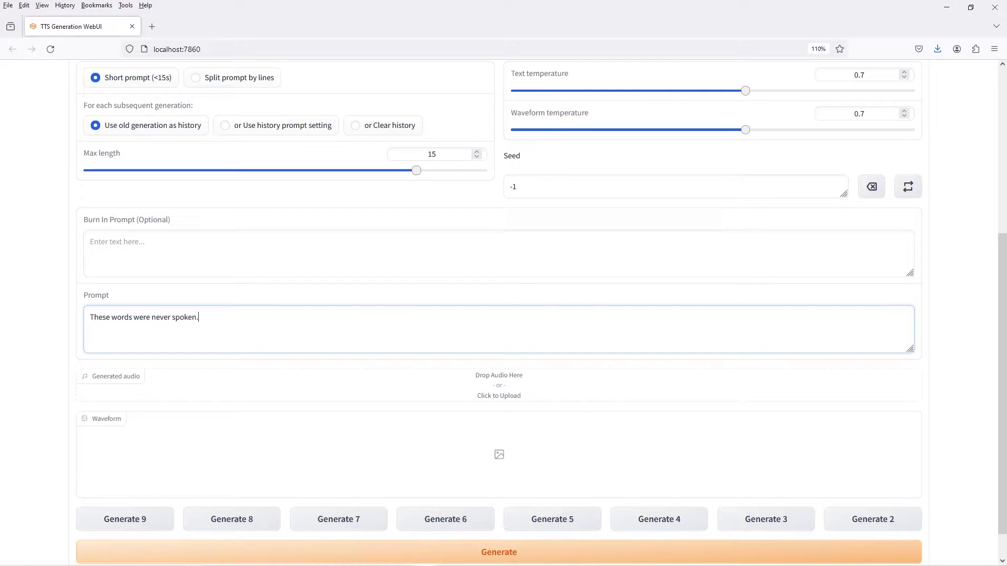
{"action": "type", "text": "ken."}
{"action": "scroll", "coordinate": [262, 305], "scroll_direction": "down", "scroll_amount": 1}
{"action": "left_click", "coordinate": [506, 521]}
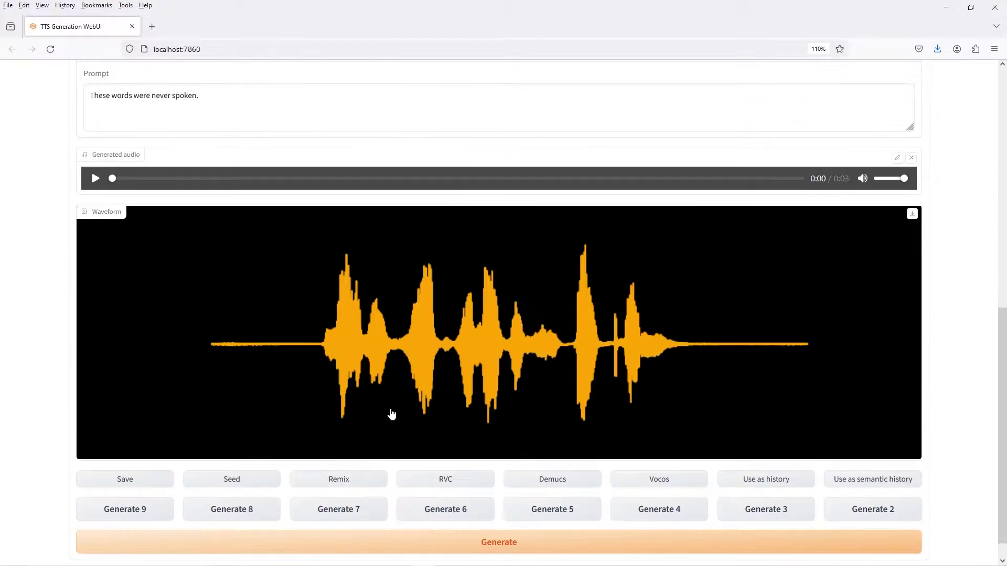
Step: Play the generated audio of "These words were never spoken."
{"action": "left_click", "coordinate": [95, 179]}
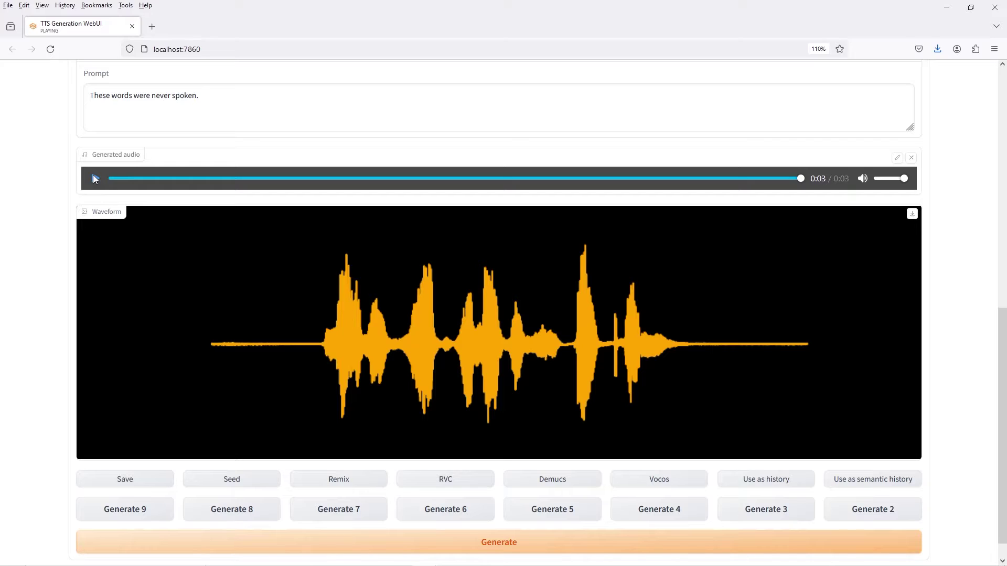
{"action": "left_click", "coordinate": [94, 178]}
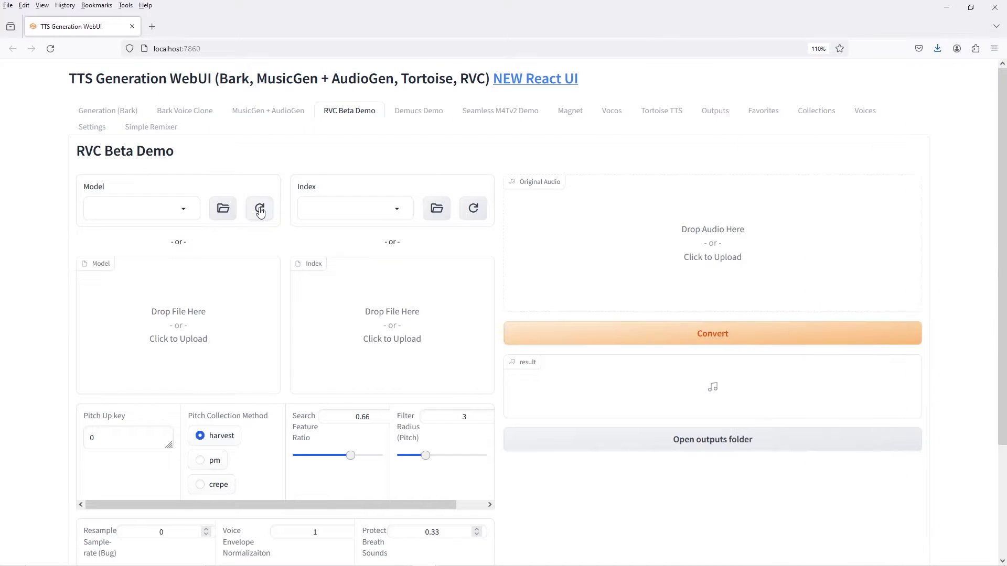
Step: Refresh the RVC Beta Demo's model list and select the mercy\mercy voice model
{"action": "left_click", "coordinate": [183, 209]}
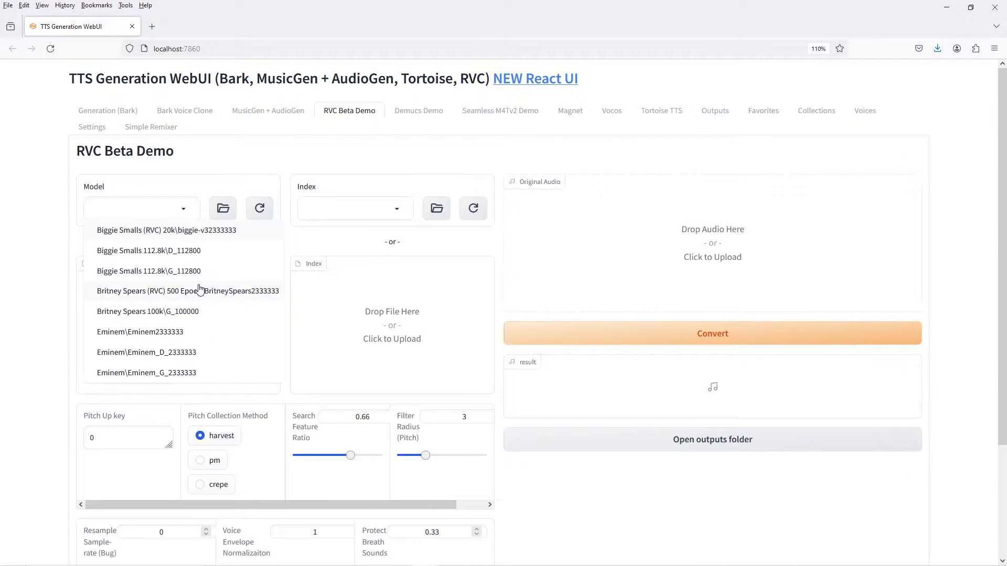
{"action": "scroll", "coordinate": [198, 287], "scroll_direction": "down", "scroll_amount": 5}
{"action": "scroll", "coordinate": [350, 198], "scroll_direction": "up", "scroll_amount": 4}
{"action": "left_click", "coordinate": [279, 200]}
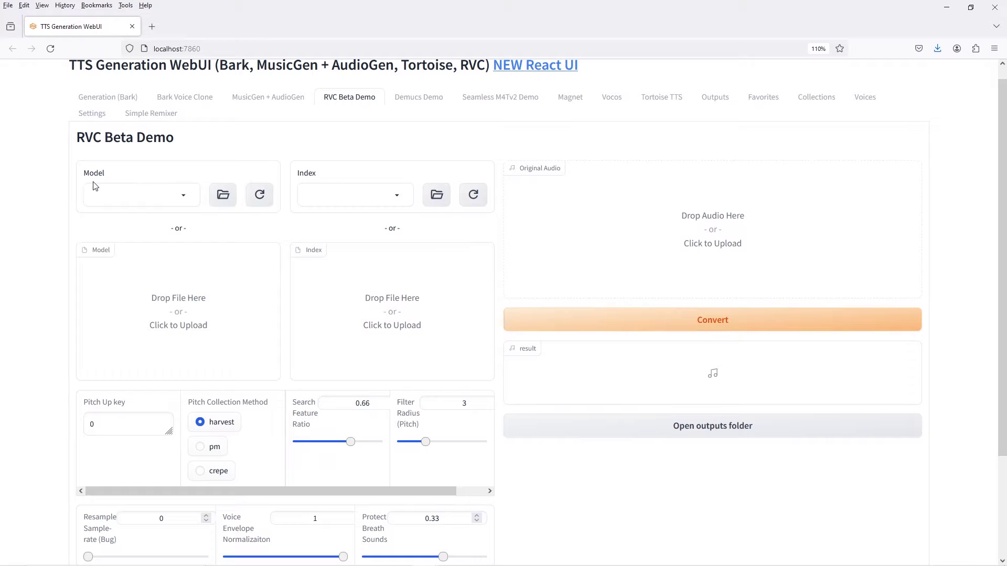
{"action": "left_click", "coordinate": [97, 193]}
{"action": "left_click", "coordinate": [259, 194]}
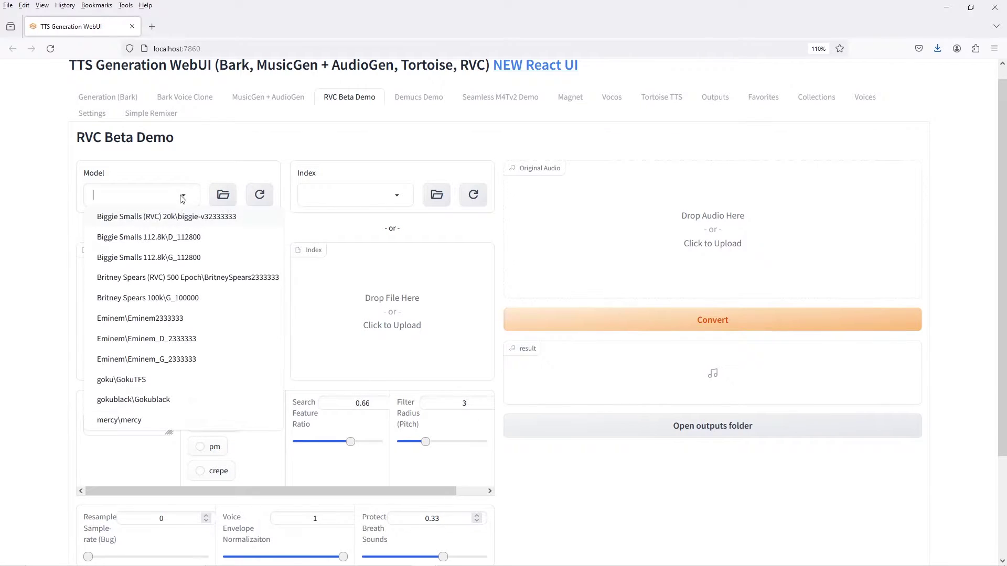
{"action": "left_click", "coordinate": [213, 423]}
Step: Refresh the RVC index list and select the mercy\added_IVF689 index that matches the mercy model
{"action": "left_click", "coordinate": [396, 195]}
{"action": "left_click", "coordinate": [469, 196]}
{"action": "left_click", "coordinate": [388, 195]}
{"action": "left_click", "coordinate": [414, 333]}
{"action": "scroll", "coordinate": [142, 293], "scroll_direction": "down", "scroll_amount": 2}
{"action": "left_click", "coordinate": [140, 253]}
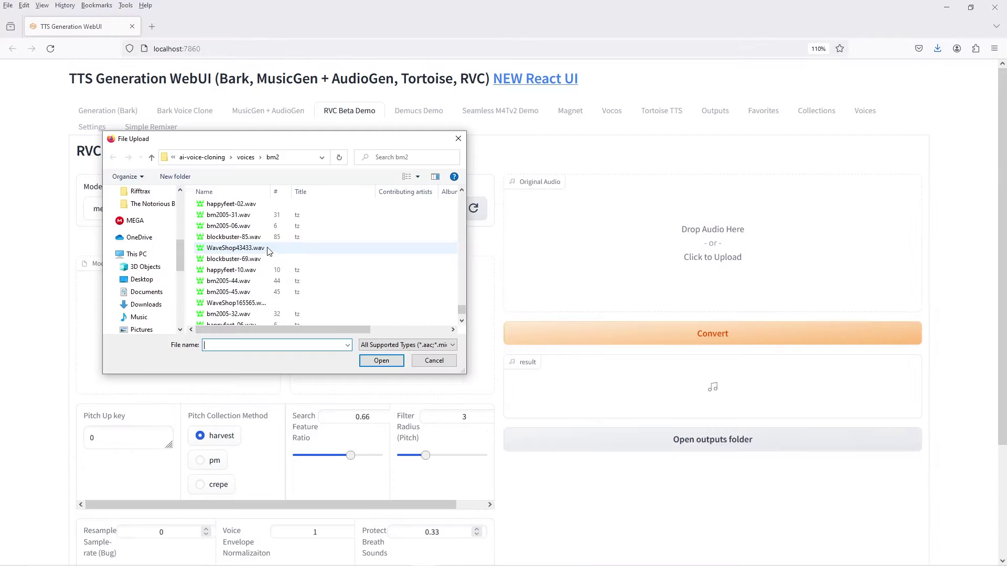
Step: Convert a WAV recording from the bm2 voices folder with the selected RVC model and play the result
{"action": "left_click", "coordinate": [263, 238]}
{"action": "right_click", "coordinate": [264, 245]}
{"action": "left_click", "coordinate": [320, 260]}
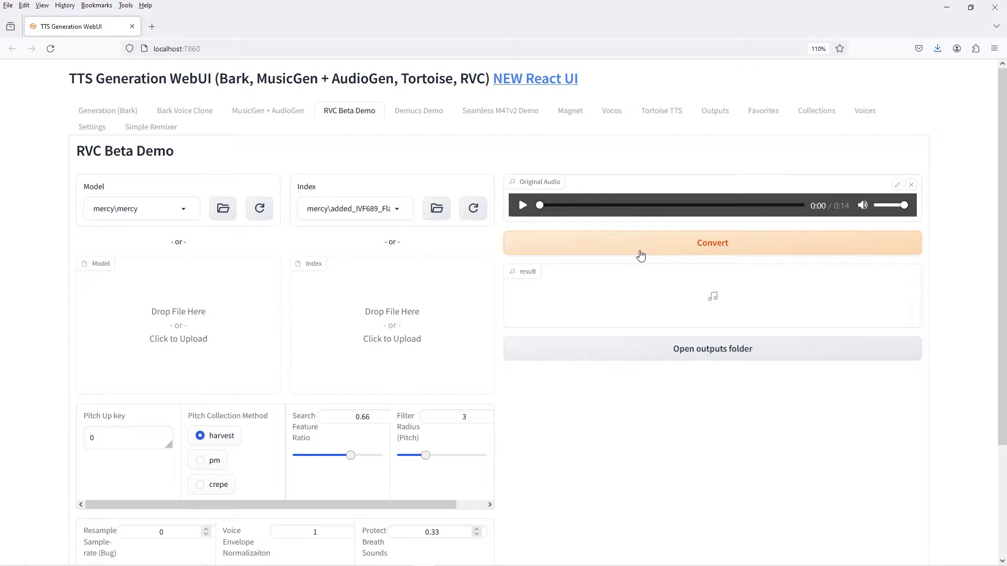
{"action": "left_click", "coordinate": [640, 255]}
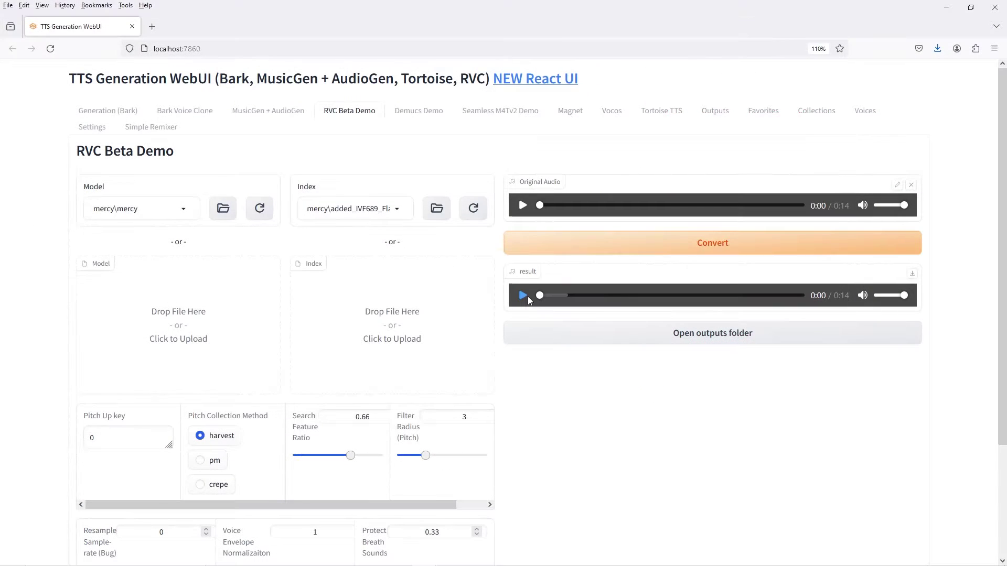
{"action": "left_click", "coordinate": [527, 297]}
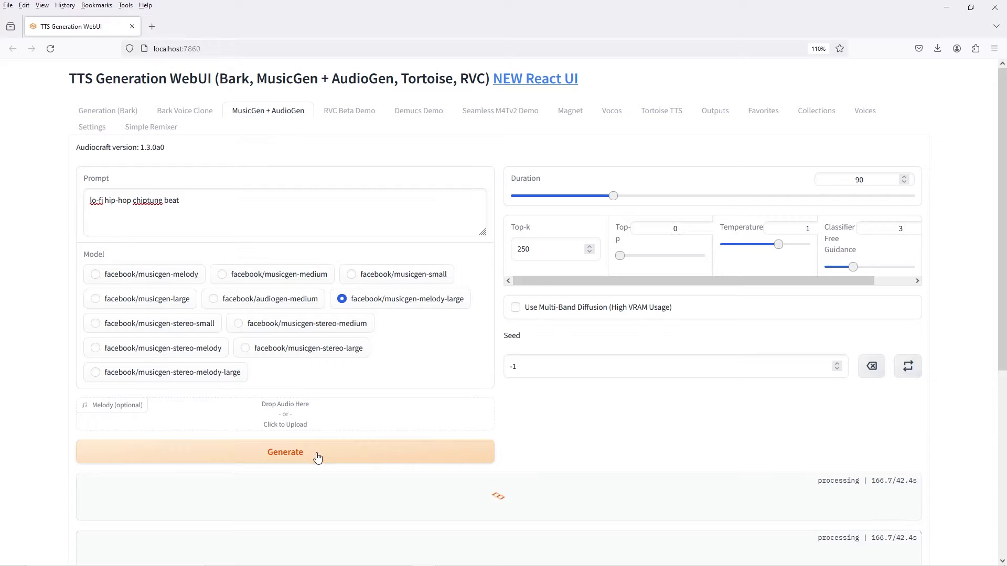
Step: Play the music generated with the facebook/musicgen-stereo-melody-large model
{"action": "key", "text": "alt+Tab"}
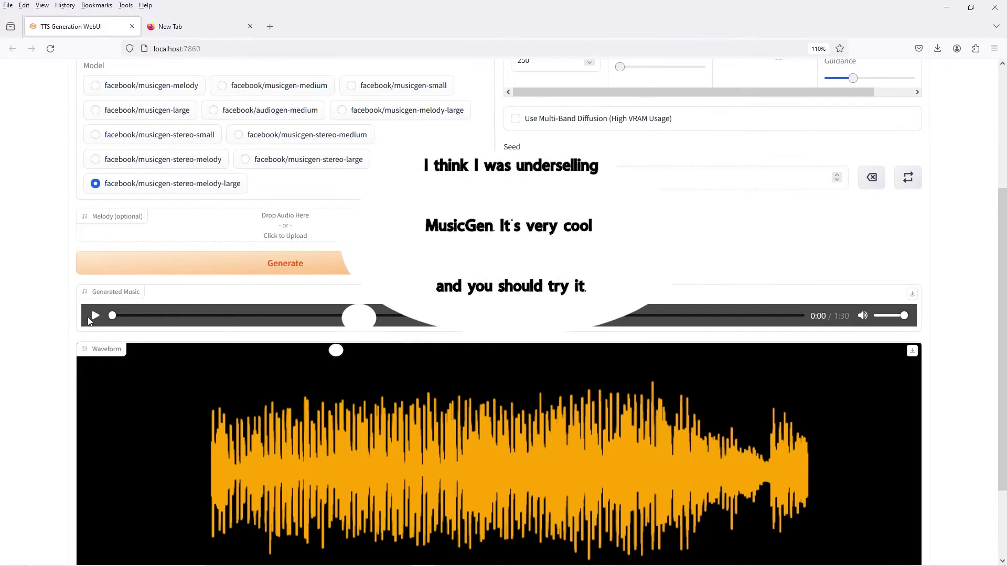
{"action": "left_click", "coordinate": [87, 319]}
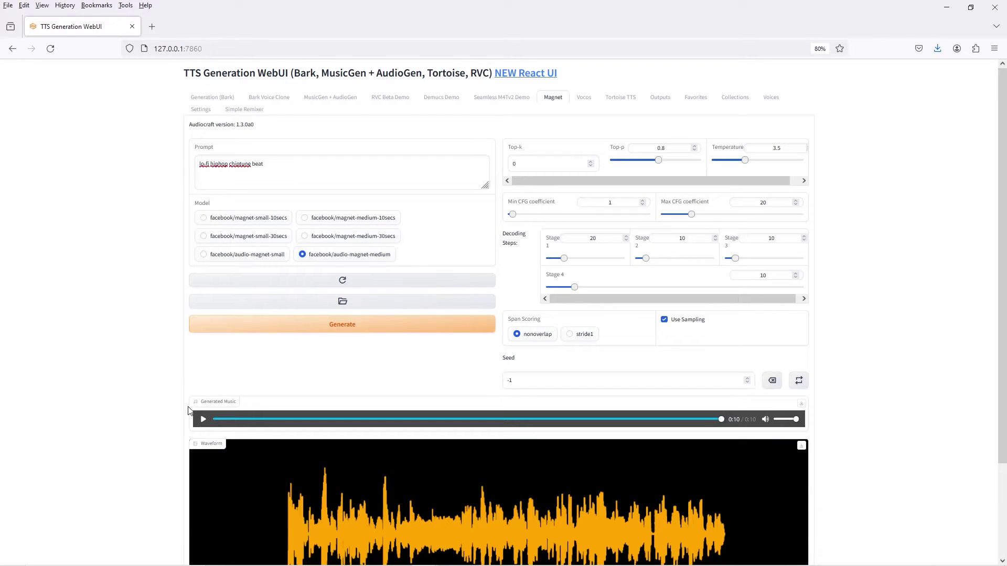
Step: Regenerate the Magnet "lo-fi hiphop chiptune beat" with facebook/audio-magnet-medium, and play the old and new clips plus the "cricket chirp" one
{"action": "left_click", "coordinate": [203, 419]}
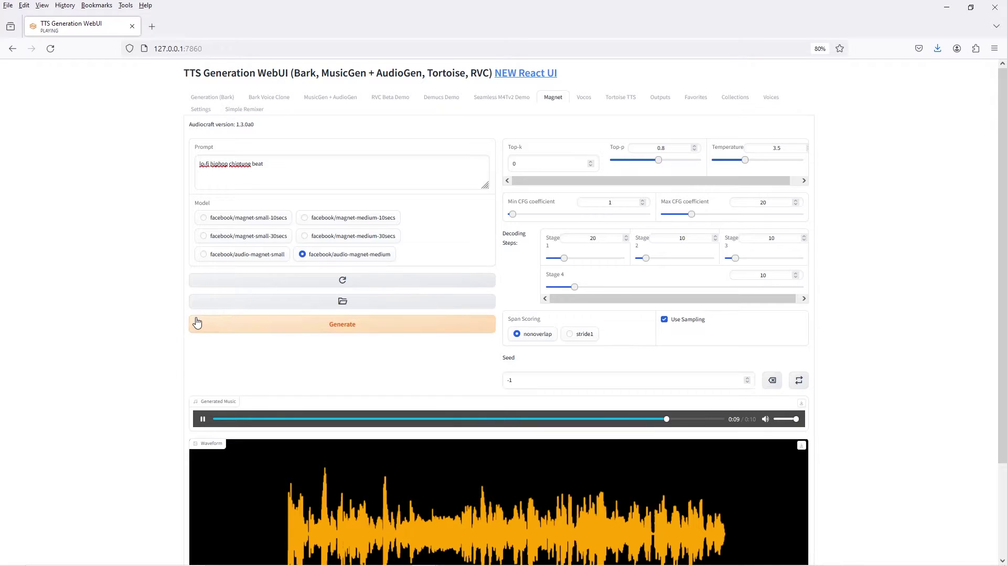
{"action": "left_click", "coordinate": [214, 325]}
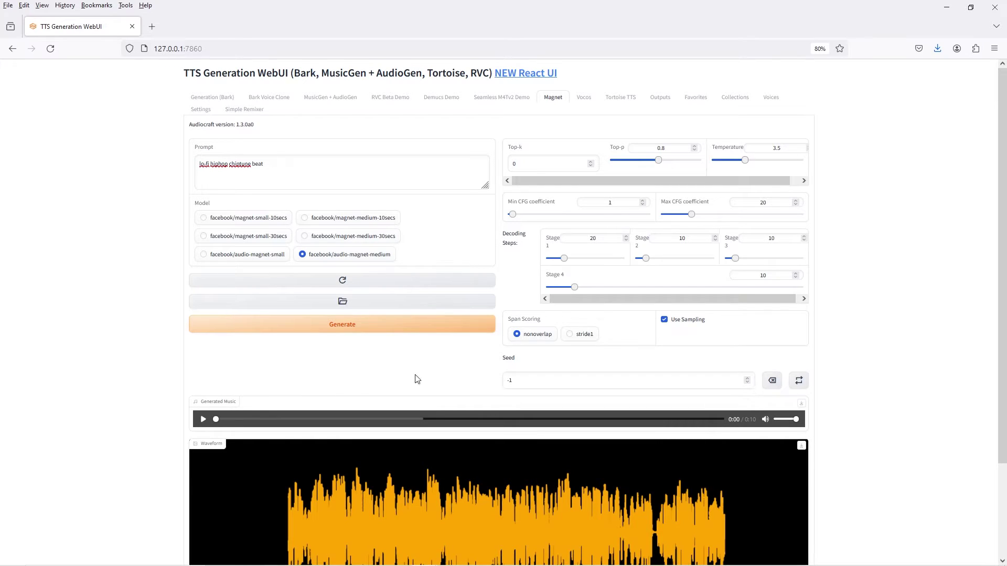
{"action": "left_click", "coordinate": [203, 419]}
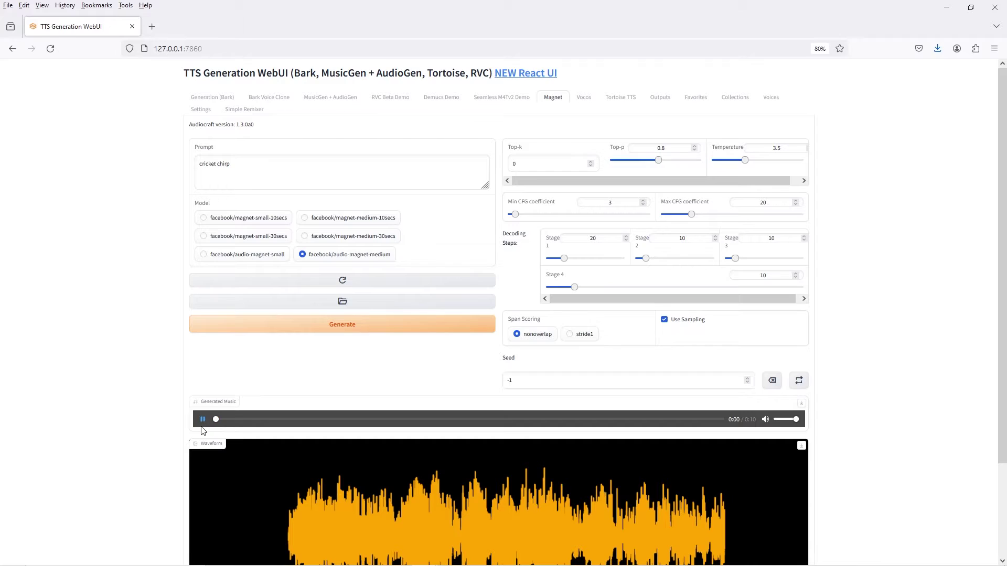
{"action": "left_click", "coordinate": [203, 420]}
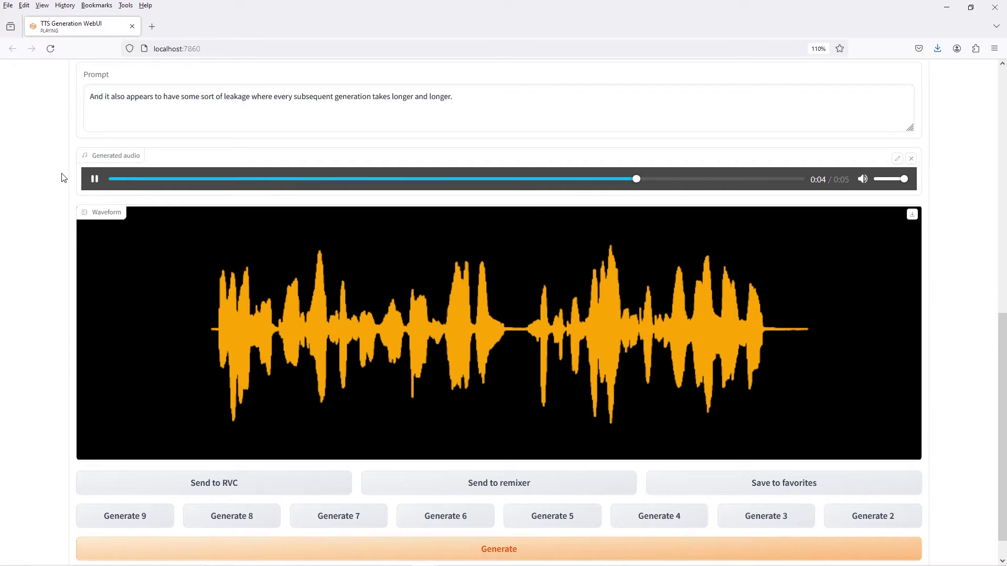
Step: Play the Bark audio generated from the prompt about every subsequent generation taking longer and longer
{"action": "left_click", "coordinate": [96, 179]}
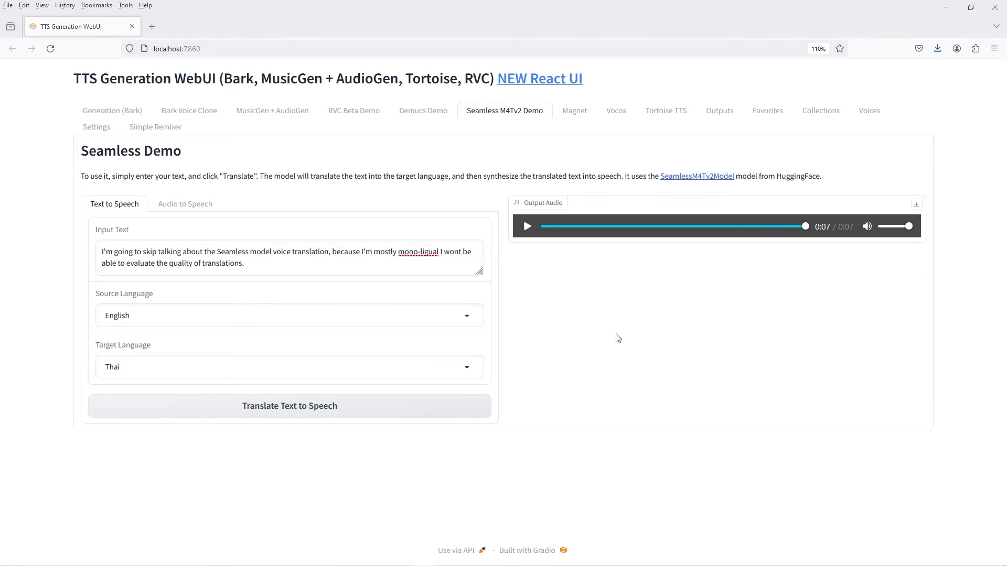
Step: Play the Thai and French speech translations of the English input text in the Seamless demo
{"action": "left_click", "coordinate": [527, 228]}
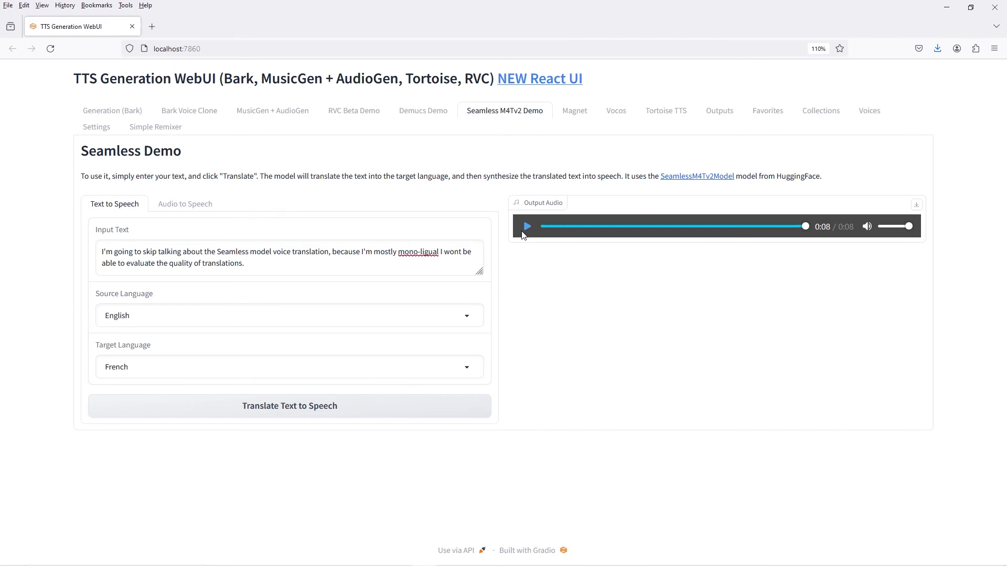
{"action": "left_click", "coordinate": [527, 226]}
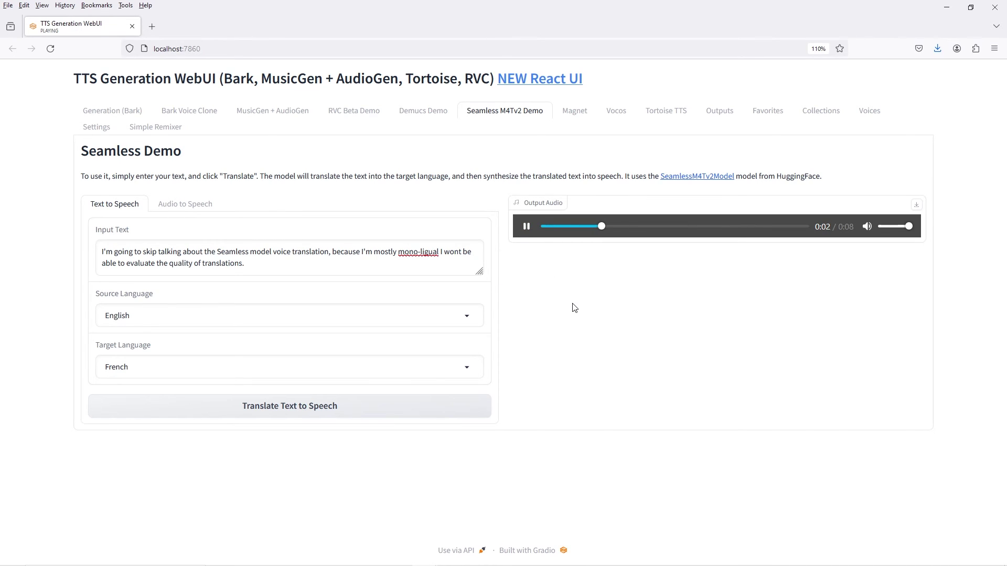